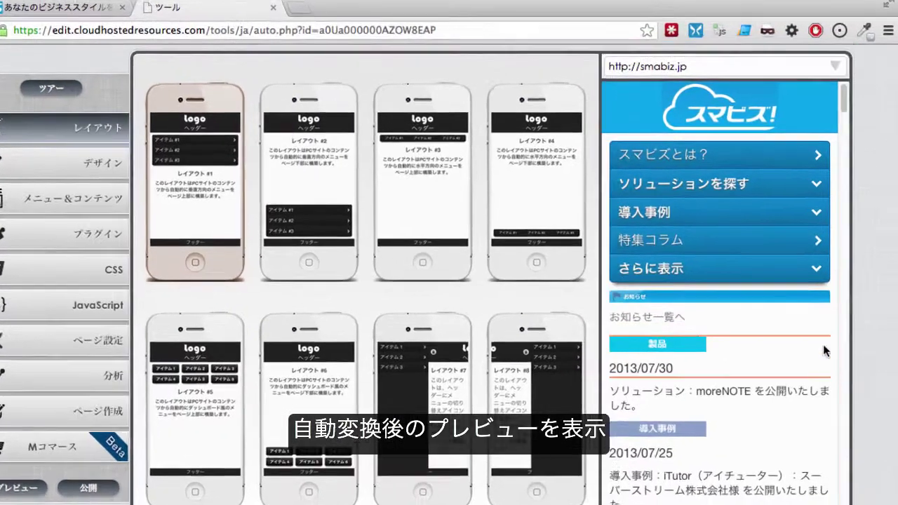
- Open the page linked from the 特集コラム menu item in the smartphone preview
{"action": "scroll", "coordinate": [822, 342], "scroll_direction": "down", "scroll_amount": 3}
{"action": "scroll", "coordinate": [792, 475], "scroll_direction": "down", "scroll_amount": 3}
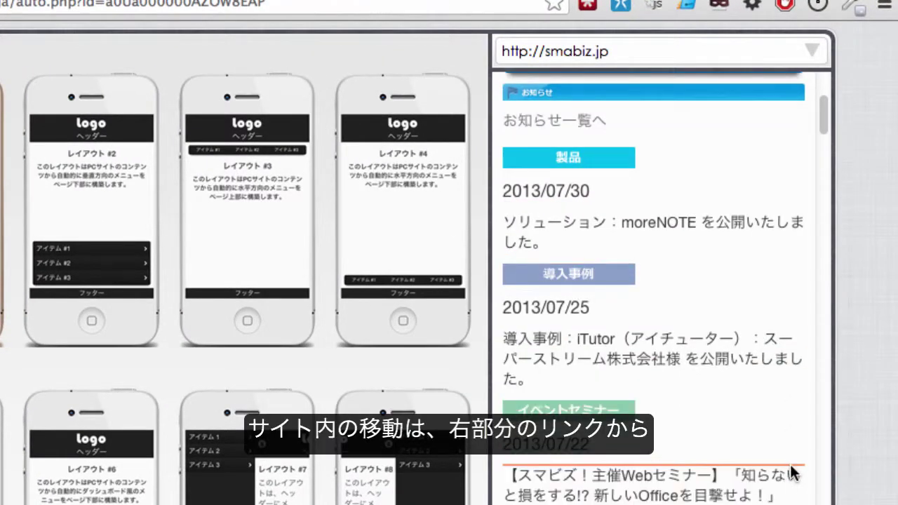
{"action": "scroll", "coordinate": [792, 474], "scroll_direction": "up", "scroll_amount": 5}
{"action": "scroll", "coordinate": [792, 475], "scroll_direction": "down", "scroll_amount": 3}
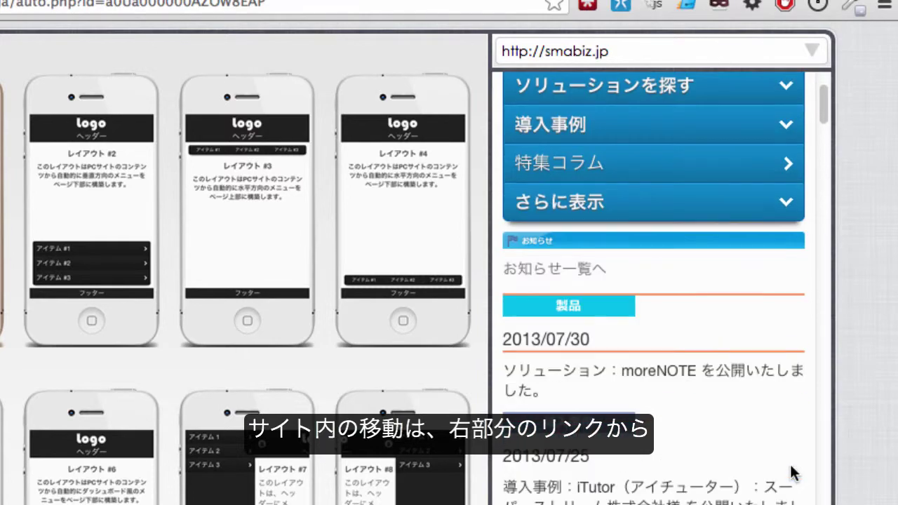
{"action": "left_click", "coordinate": [565, 168]}
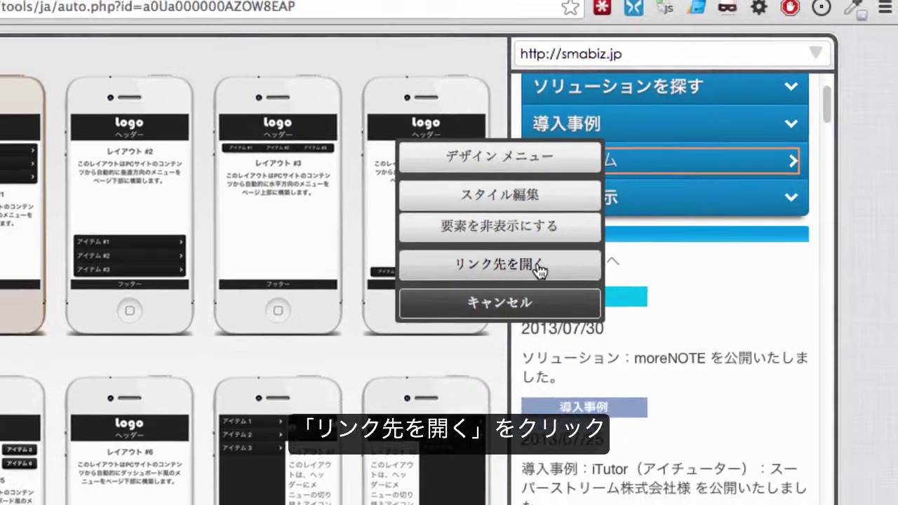
{"action": "left_click", "coordinate": [538, 266]}
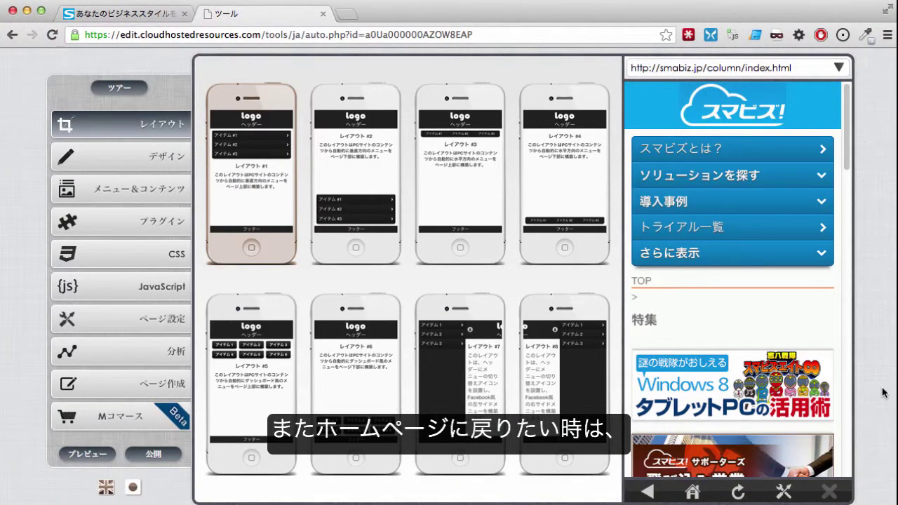
- Return the smartphone preview to the site's home page and show the history of page addresses
{"action": "left_click", "coordinate": [694, 496]}
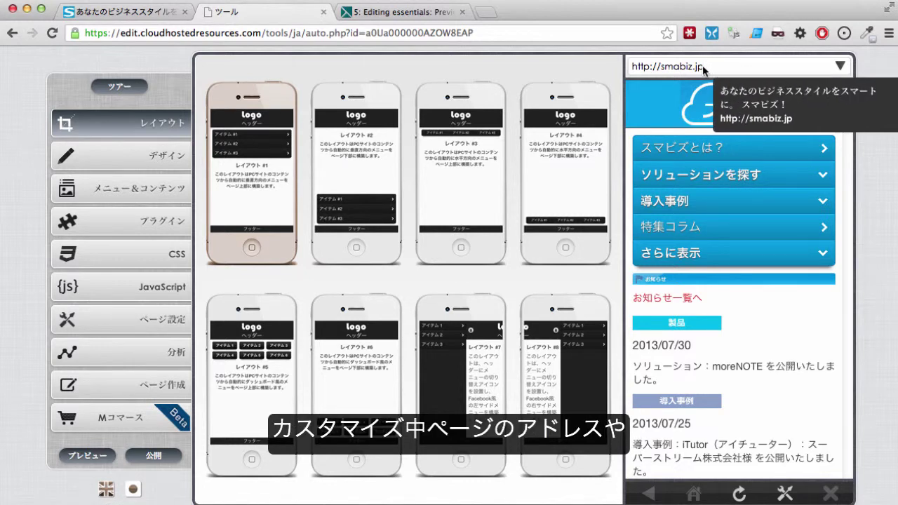
{"action": "left_click_drag", "start_coordinate": [703, 67], "coordinate": [632, 68]}
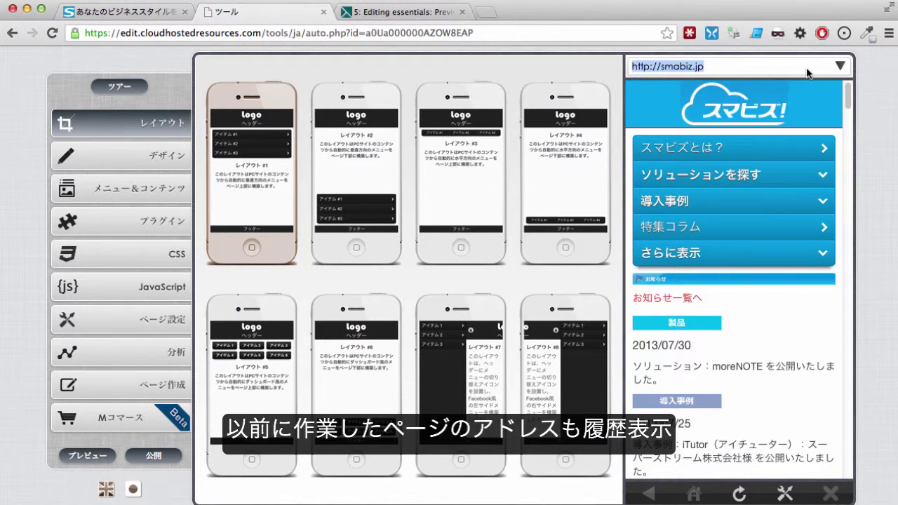
{"action": "left_click", "coordinate": [840, 68]}
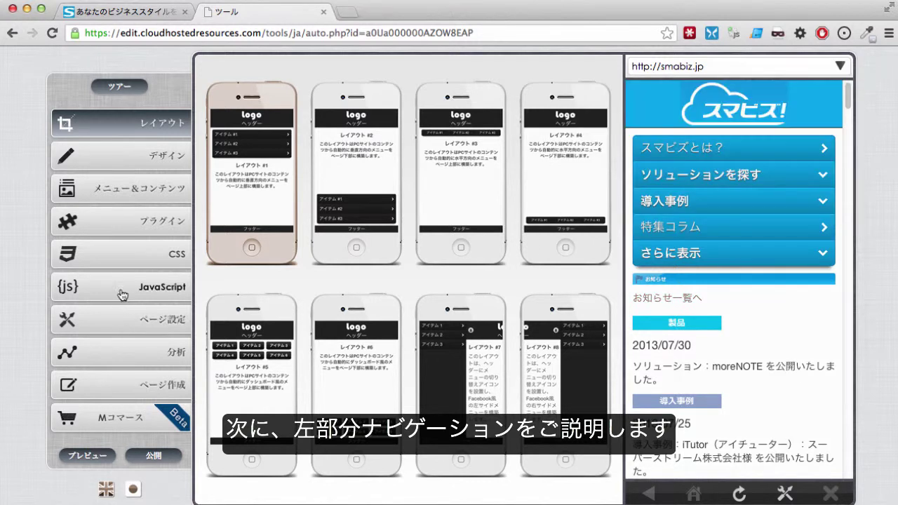
- Examine the numbered menu and content selection areas on the PC page in the メニュー＆コンテンツ settings
{"action": "left_click", "coordinate": [120, 193]}
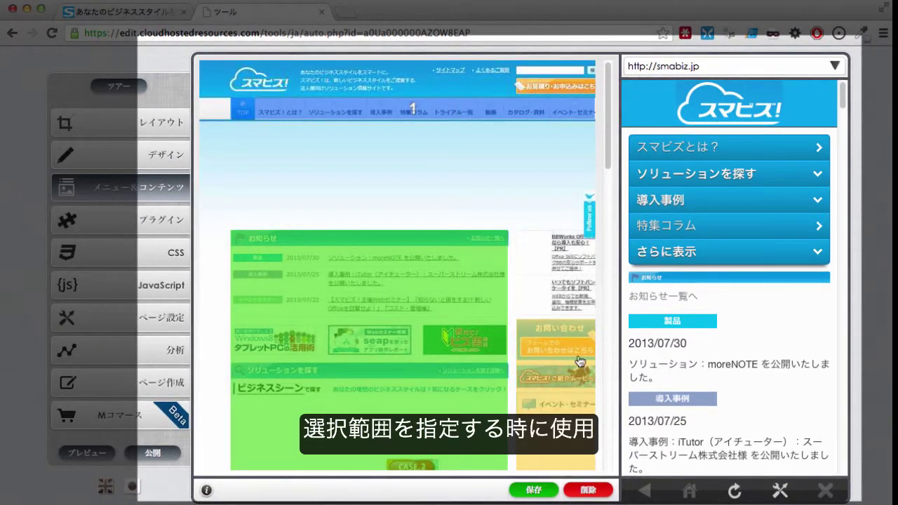
{"action": "scroll", "coordinate": [577, 377], "scroll_direction": "down", "scroll_amount": 5}
{"action": "scroll", "coordinate": [578, 378], "scroll_direction": "down", "scroll_amount": 3}
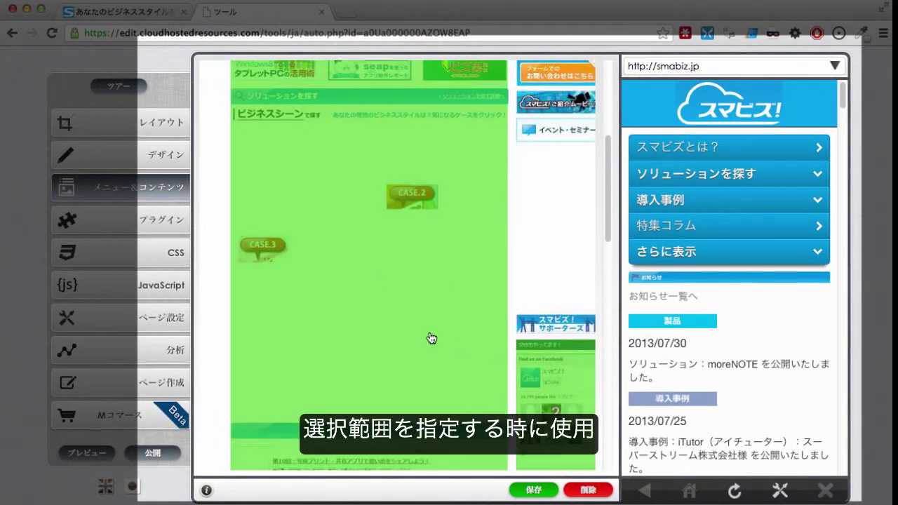
{"action": "scroll", "coordinate": [429, 337], "scroll_direction": "up", "scroll_amount": 8}
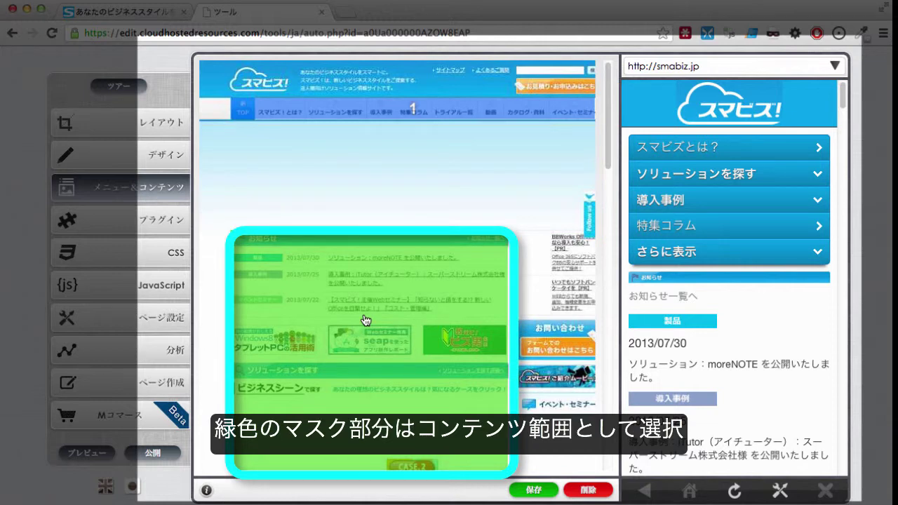
{"action": "scroll", "coordinate": [366, 321], "scroll_direction": "down", "scroll_amount": 5}
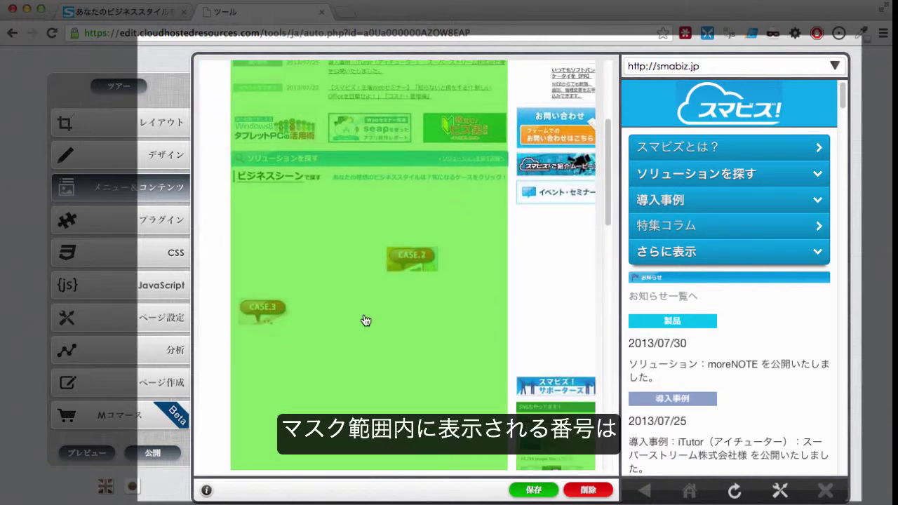
{"action": "scroll", "coordinate": [366, 321], "scroll_direction": "down", "scroll_amount": 5}
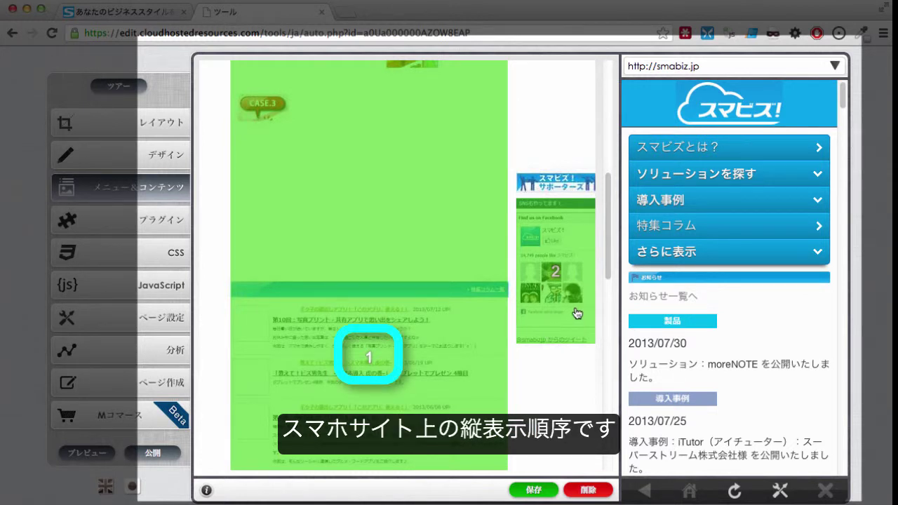
{"action": "scroll", "coordinate": [738, 298], "scroll_direction": "down", "scroll_amount": 5}
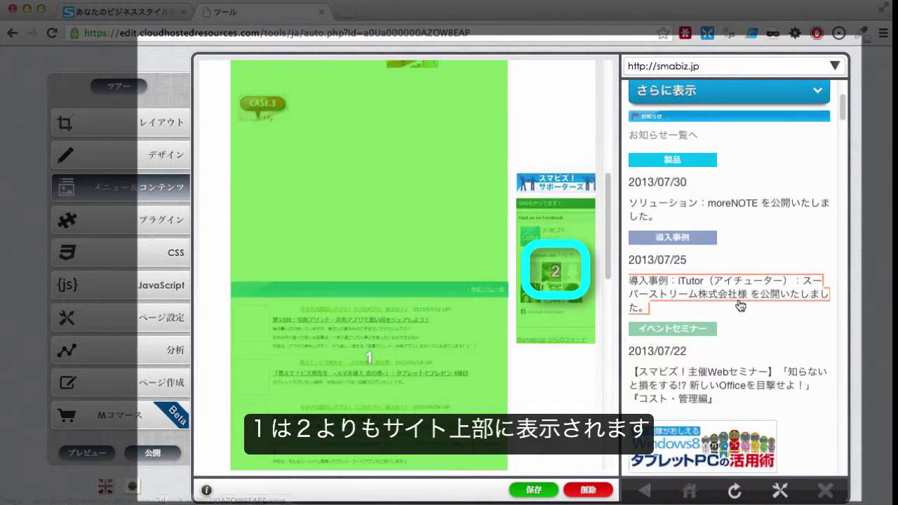
{"action": "scroll", "coordinate": [740, 304], "scroll_direction": "up", "scroll_amount": 5}
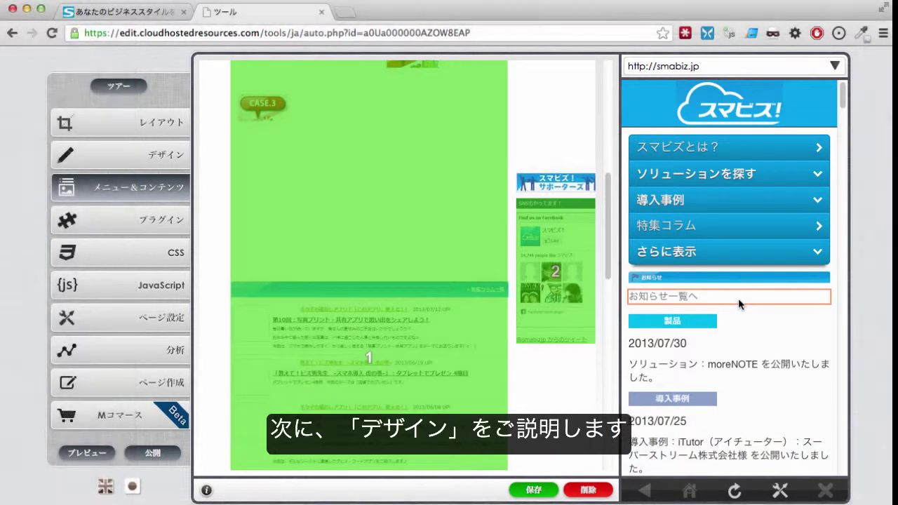
{"action": "scroll", "coordinate": [541, 382], "scroll_direction": "up", "scroll_amount": 10}
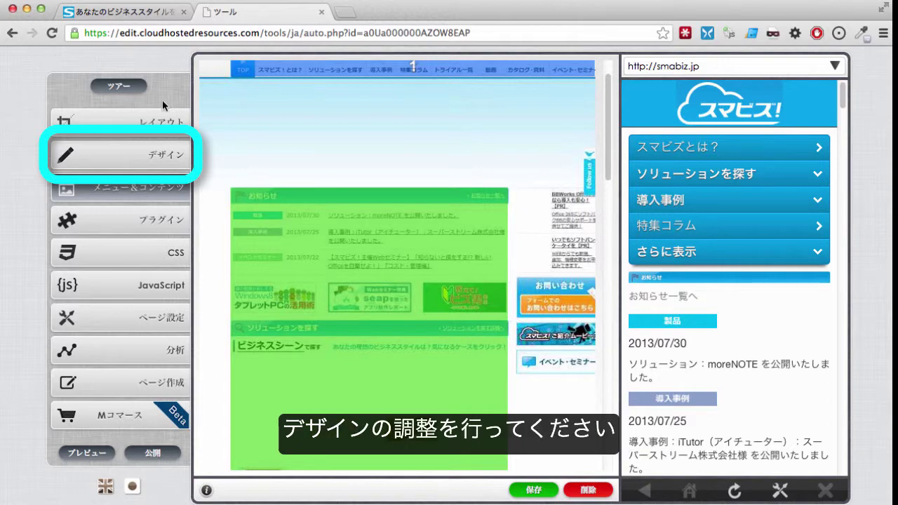
- Review the デザイン settings for the page, header, menu, contents and footer sections
{"action": "left_click", "coordinate": [151, 161]}
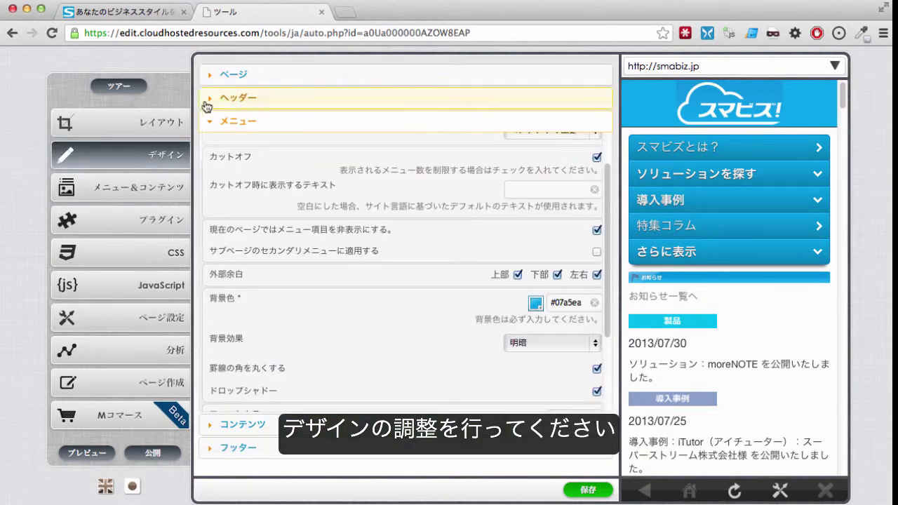
{"action": "left_click", "coordinate": [232, 75]}
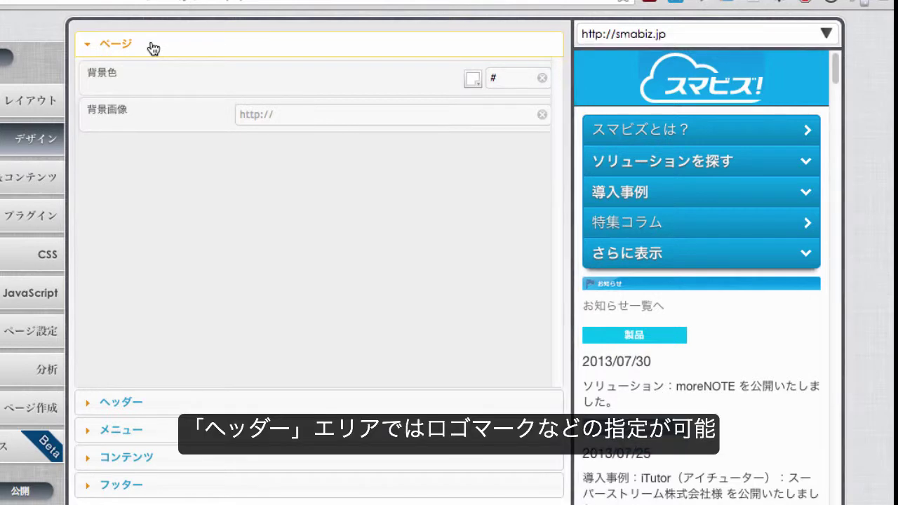
{"action": "left_click", "coordinate": [214, 402]}
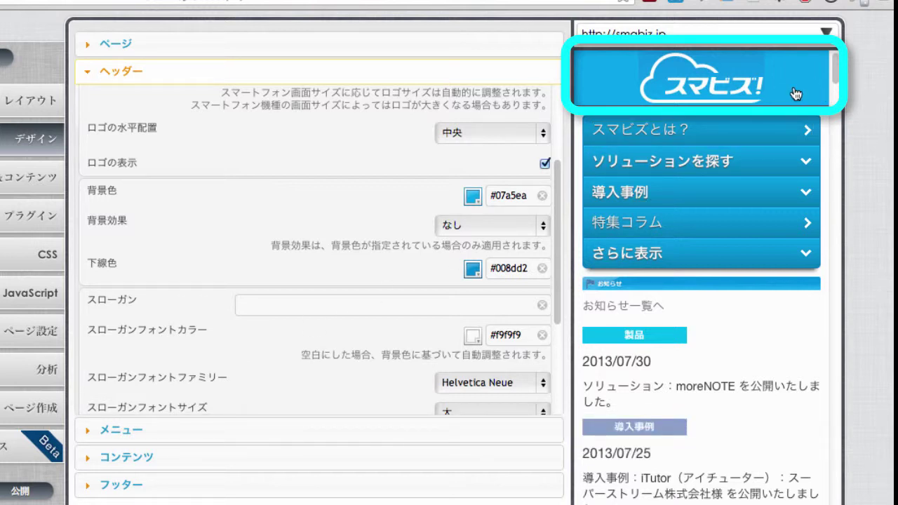
{"action": "left_click", "coordinate": [405, 436]}
{"action": "scroll", "coordinate": [332, 354], "scroll_direction": "down", "scroll_amount": 3}
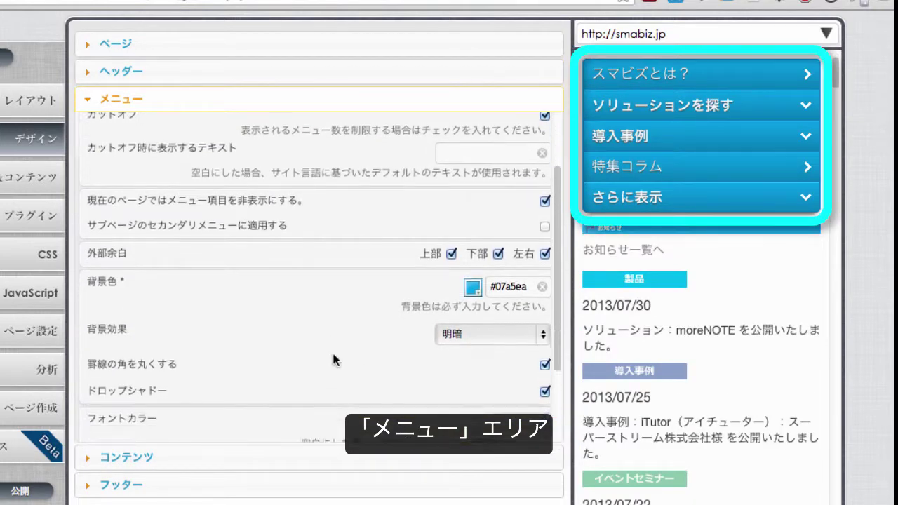
{"action": "scroll", "coordinate": [332, 351], "scroll_direction": "down", "scroll_amount": 3}
{"action": "scroll", "coordinate": [332, 351], "scroll_direction": "up", "scroll_amount": 5}
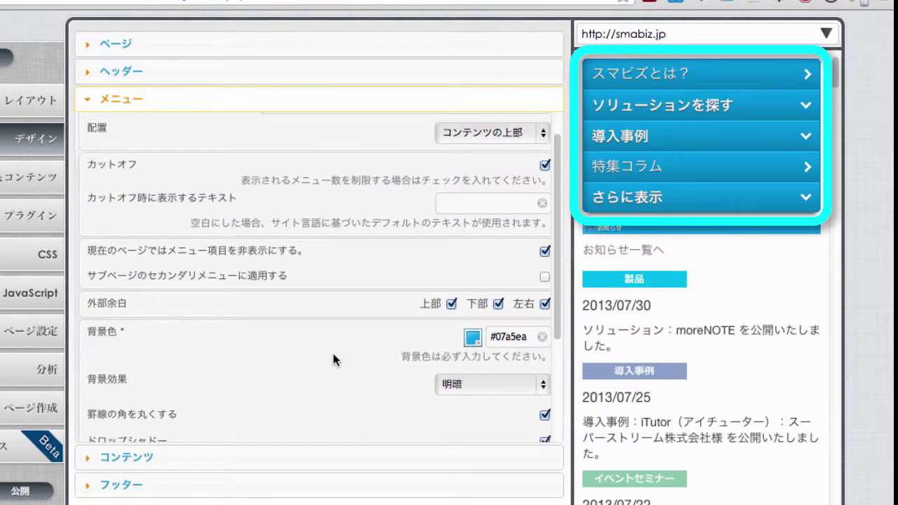
{"action": "left_click", "coordinate": [320, 460]}
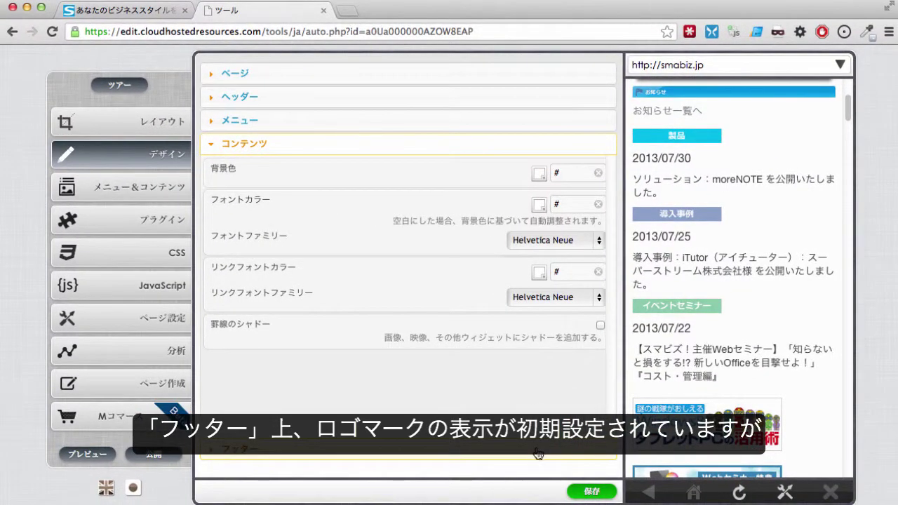
{"action": "left_click", "coordinate": [538, 454]}
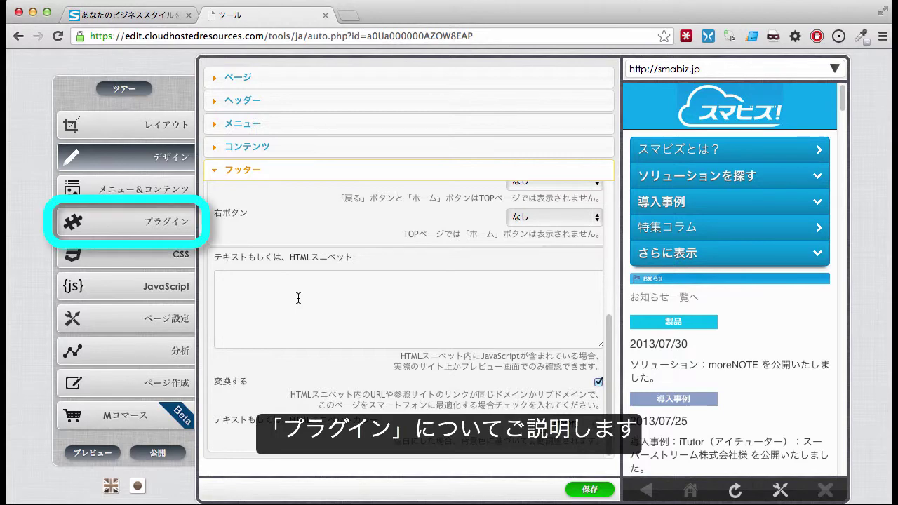
- Try placing a 電話をかける plugin at the end of the page just above the footer logo, without saving it
{"action": "left_click", "coordinate": [142, 225]}
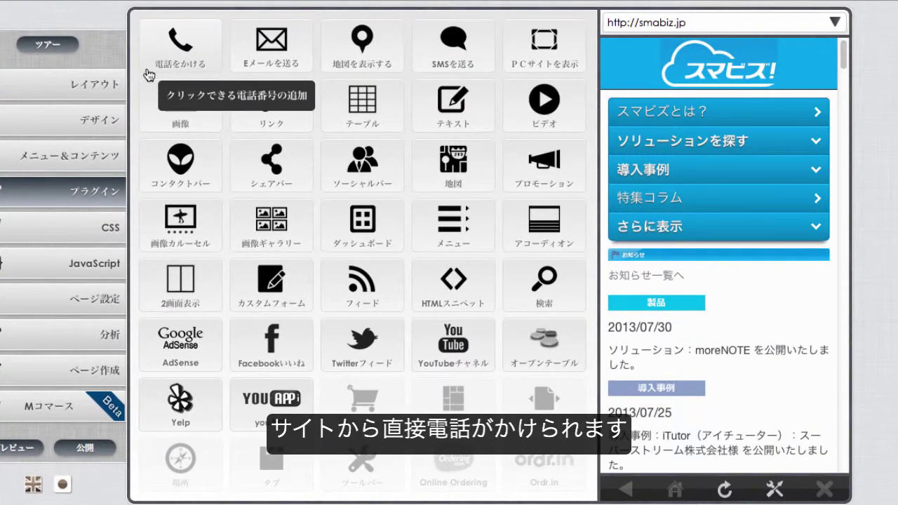
{"action": "left_click", "coordinate": [149, 74]}
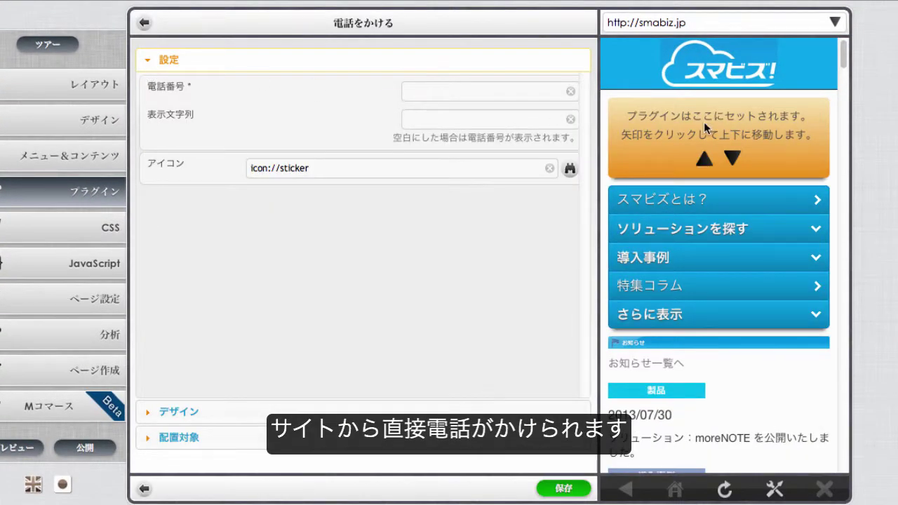
{"action": "left_click", "coordinate": [520, 438]}
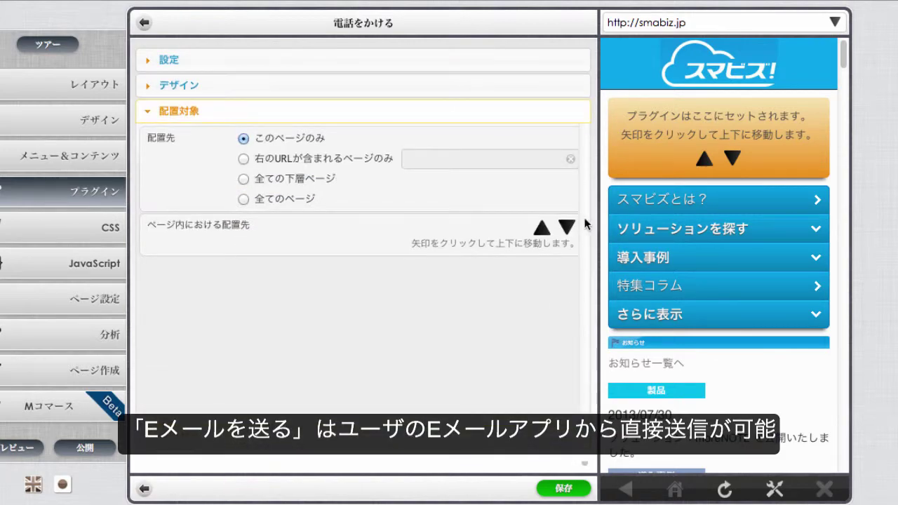
{"action": "left_click", "coordinate": [567, 227]}
{"action": "left_click", "coordinate": [567, 227]}
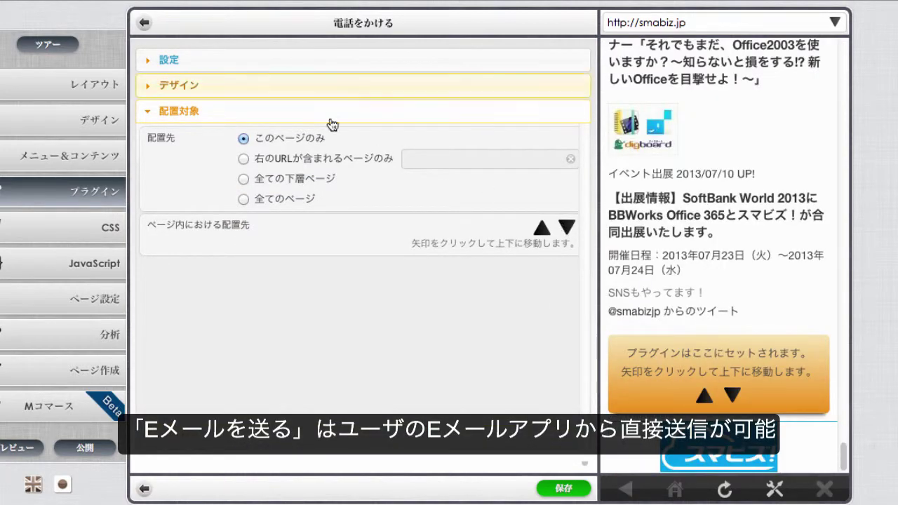
{"action": "left_click", "coordinate": [144, 23]}
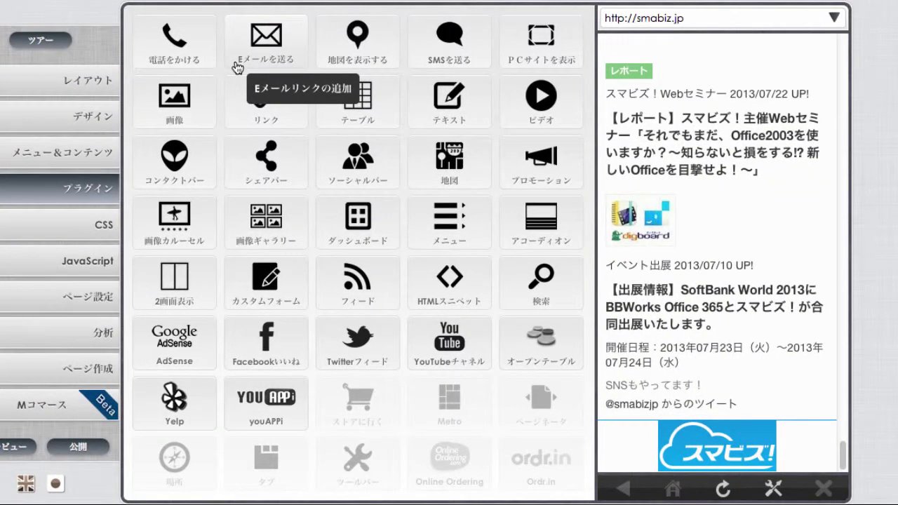
- Try an Eメールを送る plugin, moving it below the menu and back above it, with 全てのページ as its placement target
{"action": "left_click", "coordinate": [237, 67]}
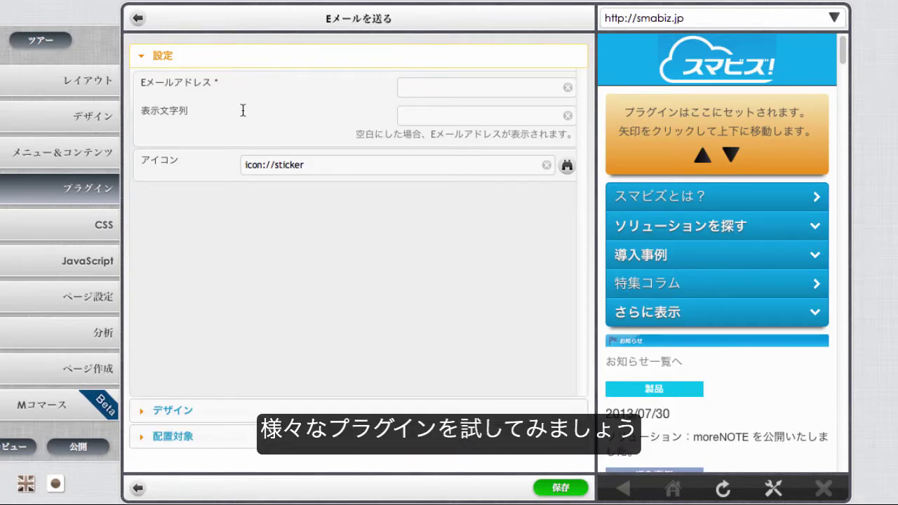
{"action": "left_click", "coordinate": [290, 414]}
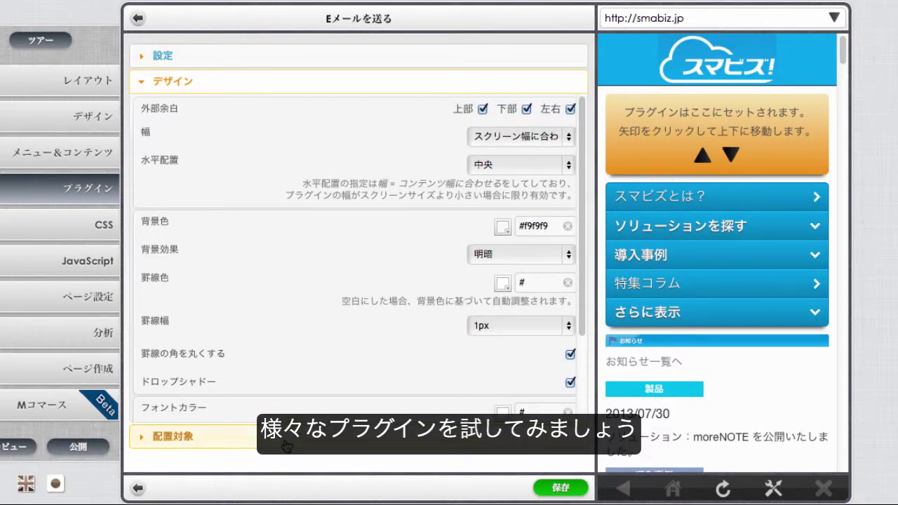
{"action": "left_click", "coordinate": [287, 444]}
{"action": "left_click", "coordinate": [563, 224]}
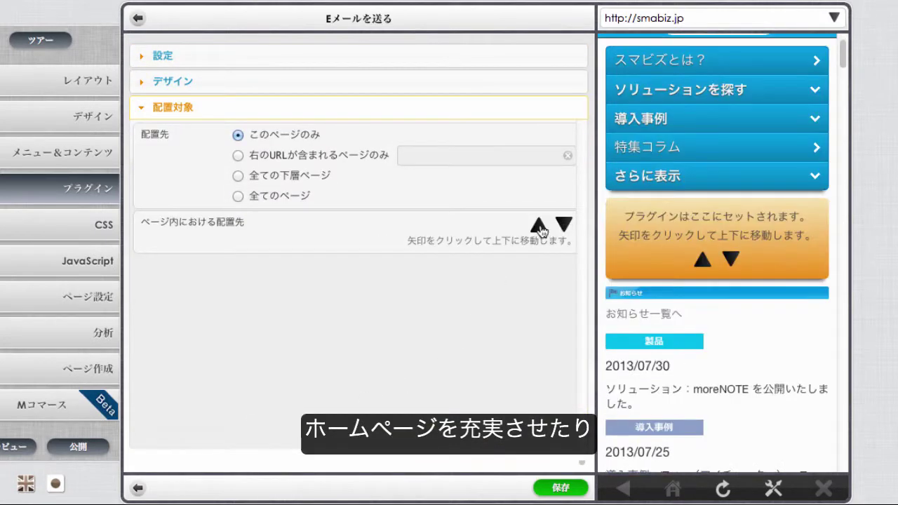
{"action": "left_click", "coordinate": [538, 226]}
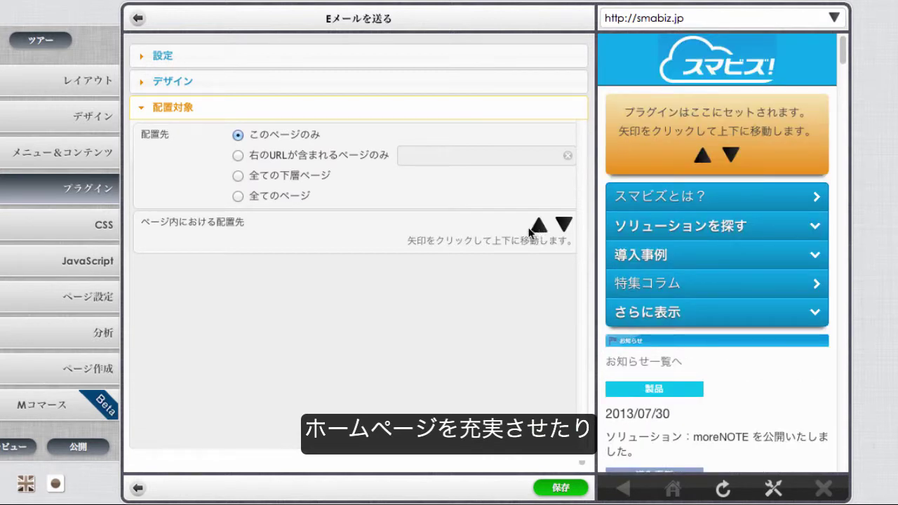
{"action": "left_click", "coordinate": [238, 197]}
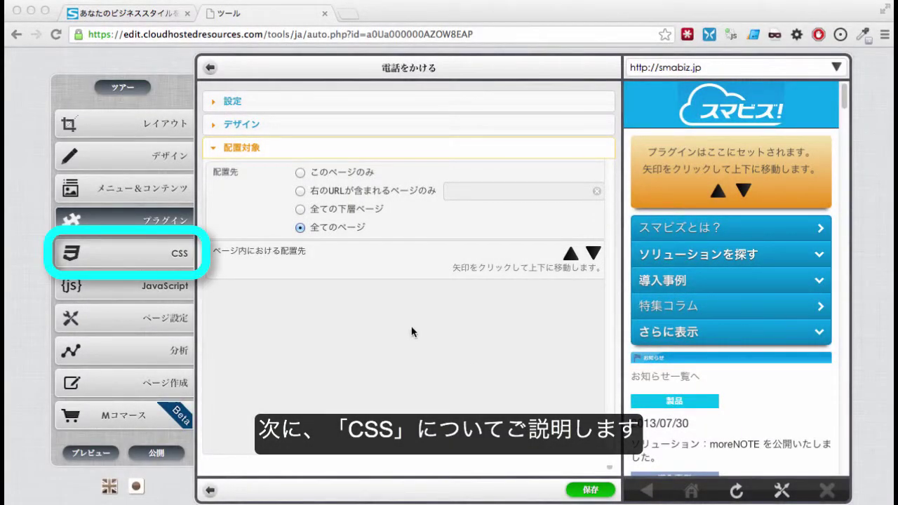
- Enter the rule h1 {color:green;} in the site-wide stylesheet (全体CSS)
{"action": "left_click", "coordinate": [114, 255]}
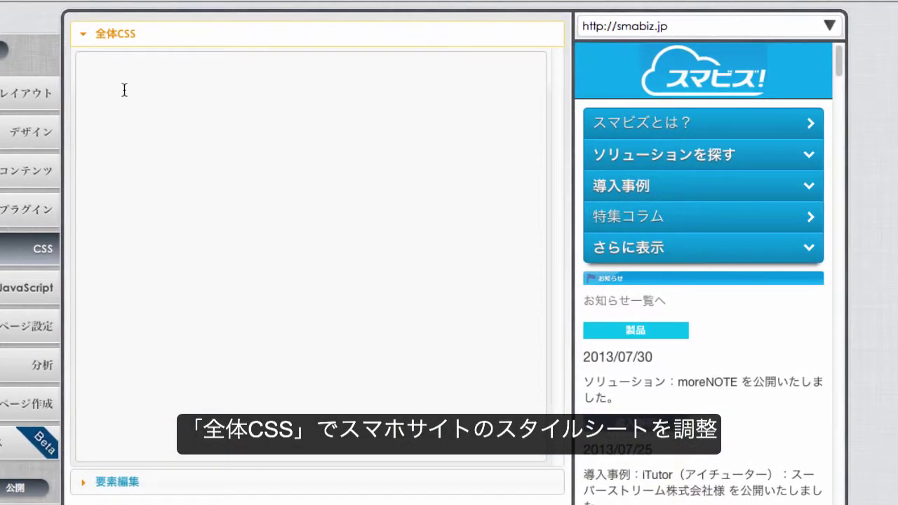
{"action": "left_click", "coordinate": [125, 83]}
{"action": "type", "text": "h"}
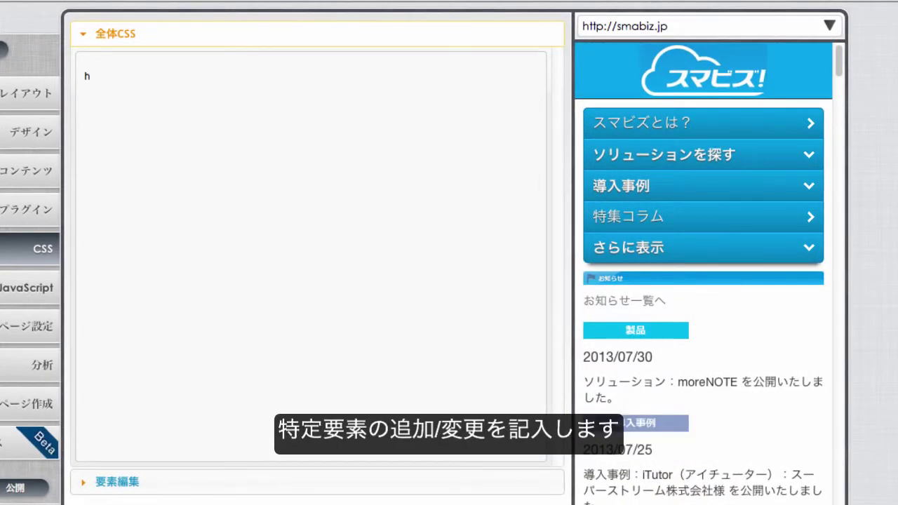
{"action": "type", "text": "1 {color:green;}"}
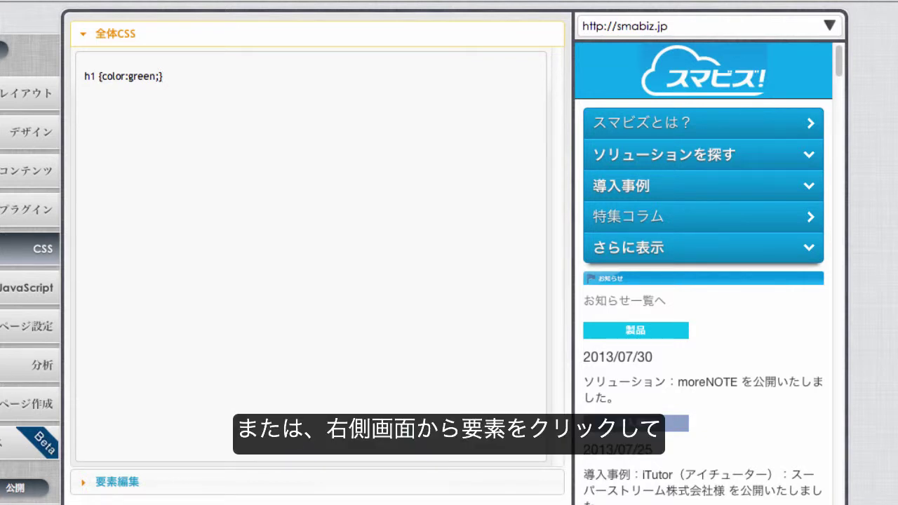
- Change the text colour of the お知らせ一覧へ link to red, rgb(217,41,41), through its element style settings and save it
{"action": "left_click", "coordinate": [675, 304]}
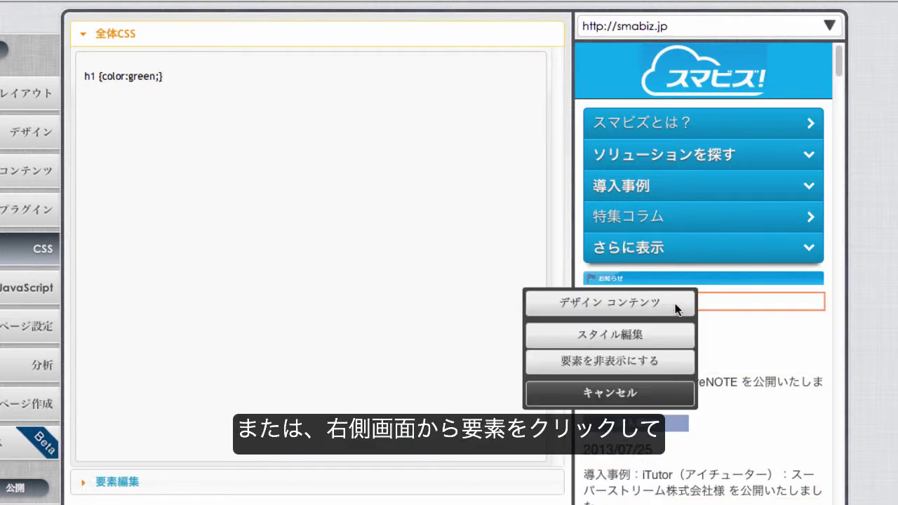
{"action": "left_click", "coordinate": [668, 345]}
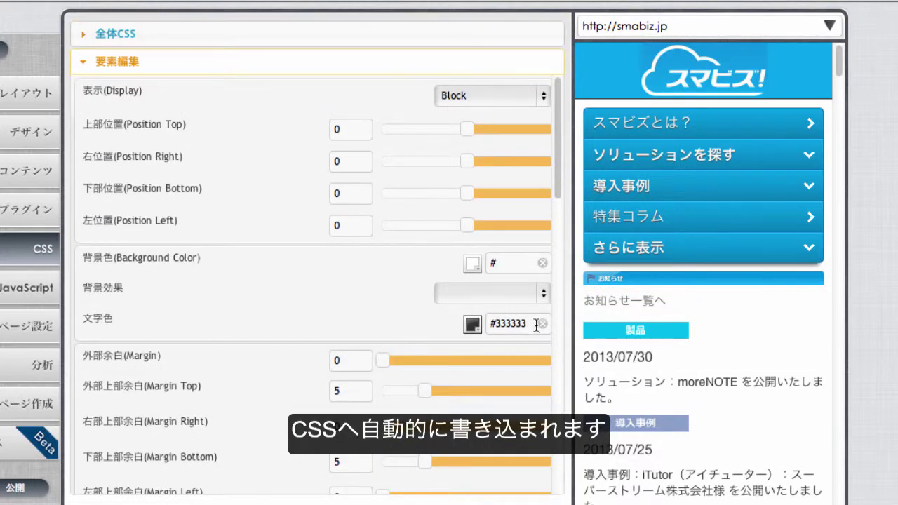
{"action": "left_click", "coordinate": [468, 328]}
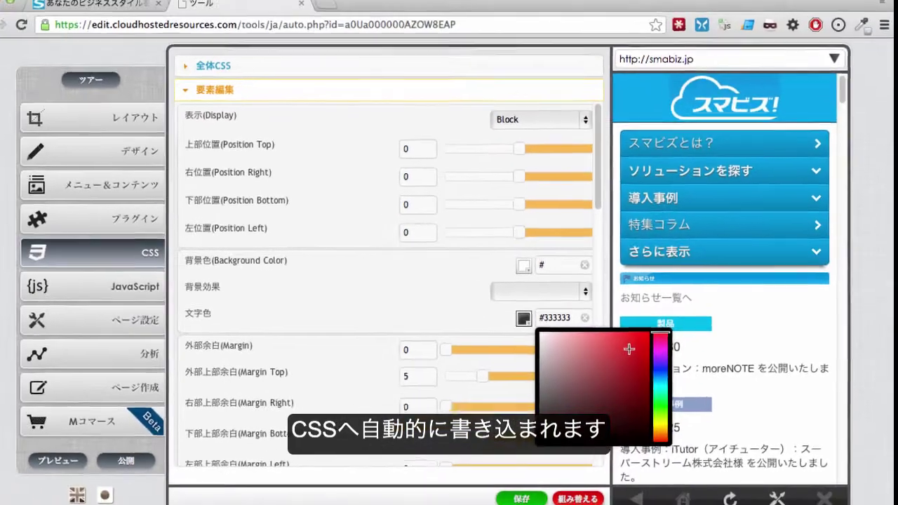
{"action": "left_click", "coordinate": [592, 359]}
{"action": "left_click", "coordinate": [523, 489]}
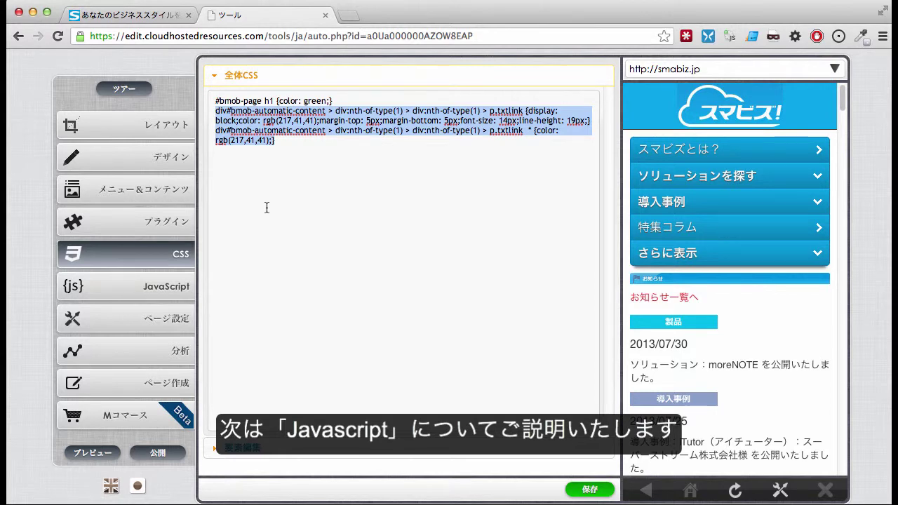
- Add the line $('div').hide(); inside the document-ready function of the site's JavaScript
{"action": "left_click", "coordinate": [108, 285]}
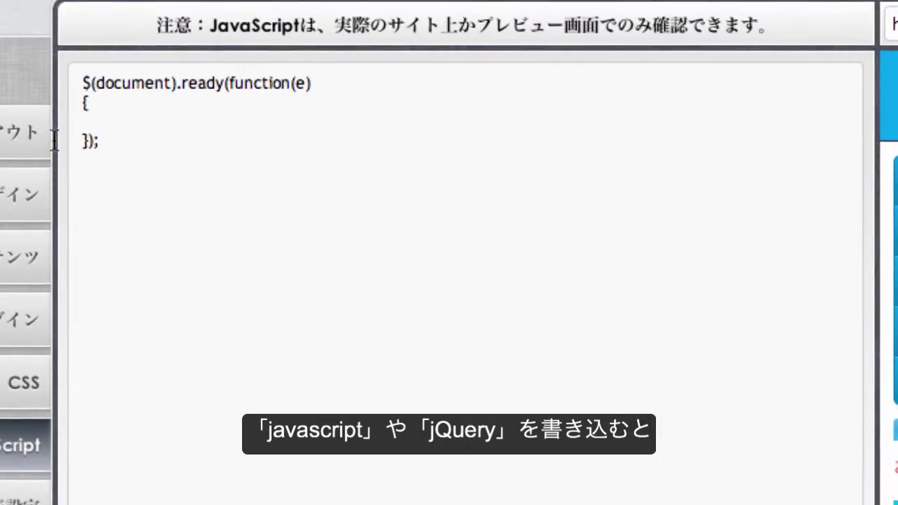
{"action": "left_click", "coordinate": [223, 109]}
{"action": "key", "text": "Return"}
{"action": "key", "text": "Return"}
{"action": "key", "text": "Up"}
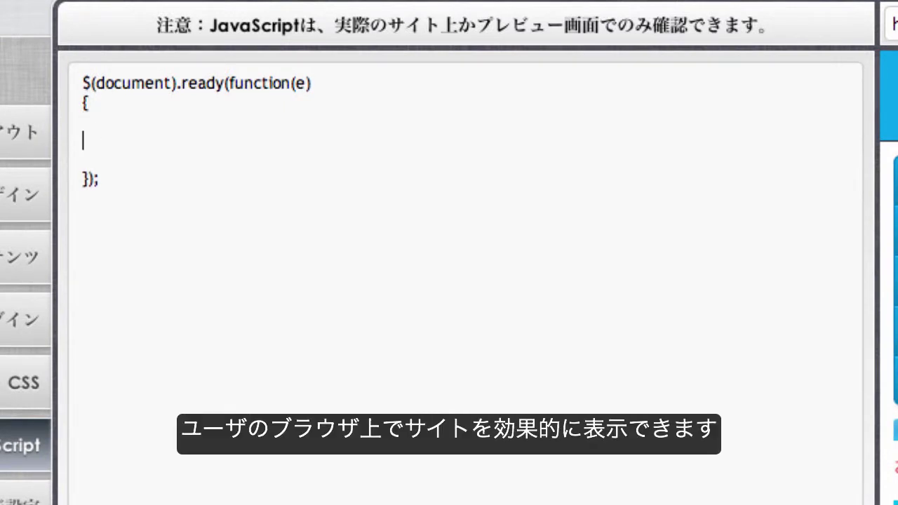
{"action": "type", "text": "$"}
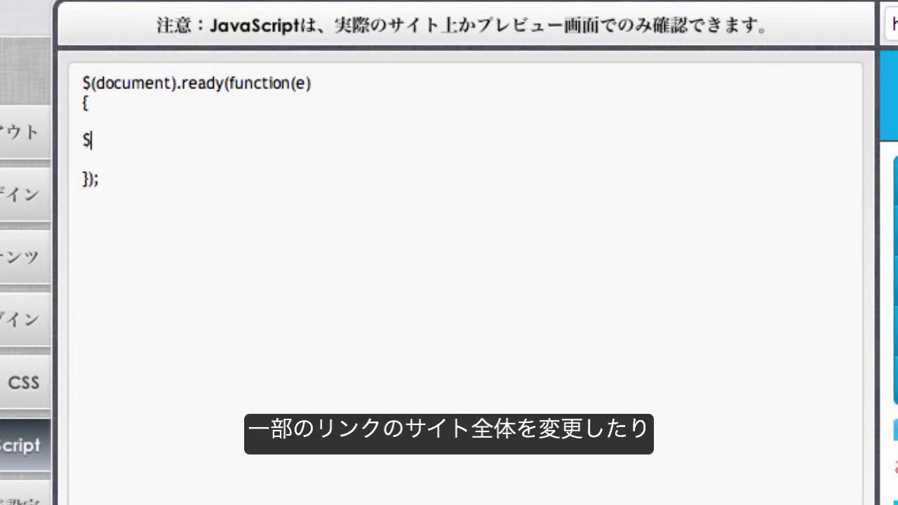
{"action": "type", "text": "('div').hide"}
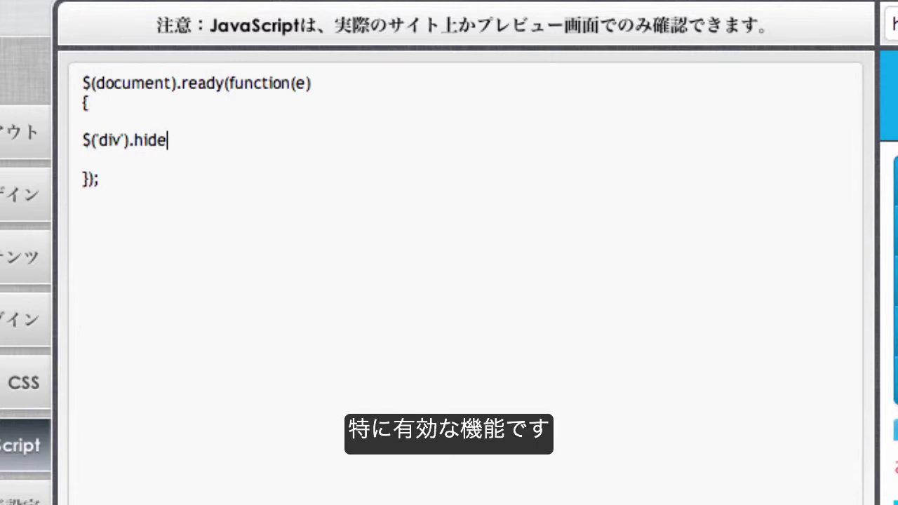
{"action": "type", "text": "();"}
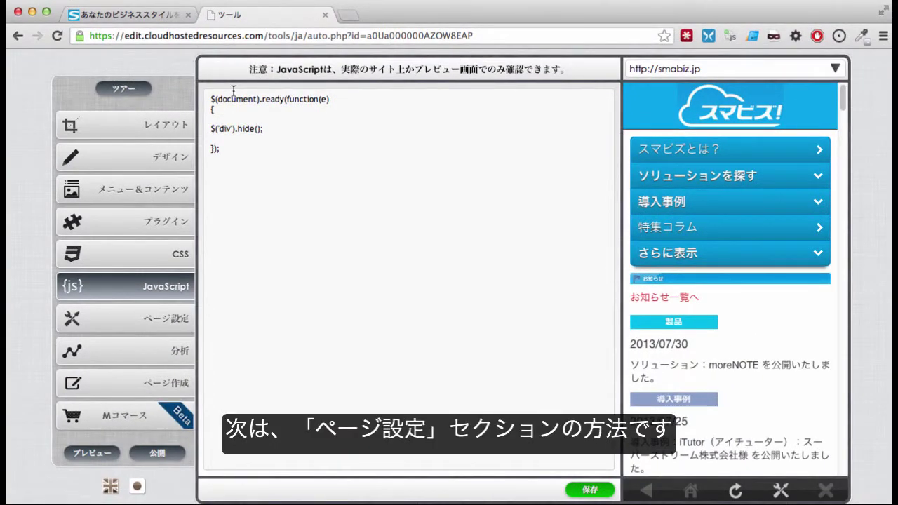
- Review the ページ設定 options for the page and the whole site, including home screen icons, meta tags and domain alias
{"action": "left_click", "coordinate": [101, 334]}
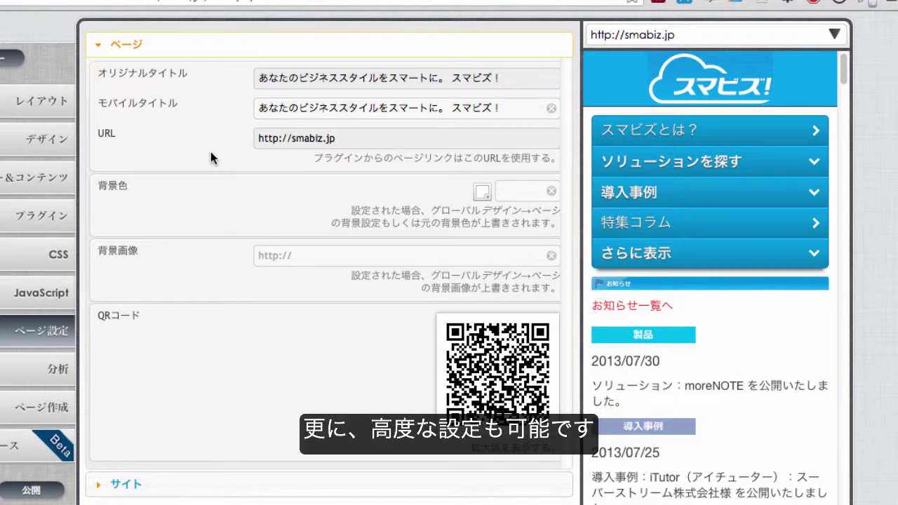
{"action": "left_click", "coordinate": [196, 490]}
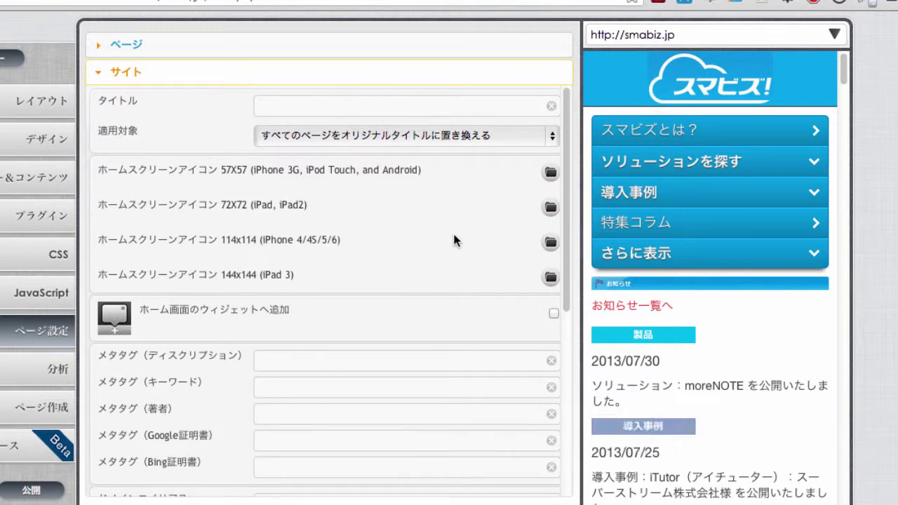
{"action": "scroll", "coordinate": [453, 237], "scroll_direction": "down", "scroll_amount": 1}
{"action": "scroll", "coordinate": [453, 240], "scroll_direction": "down", "scroll_amount": 10}
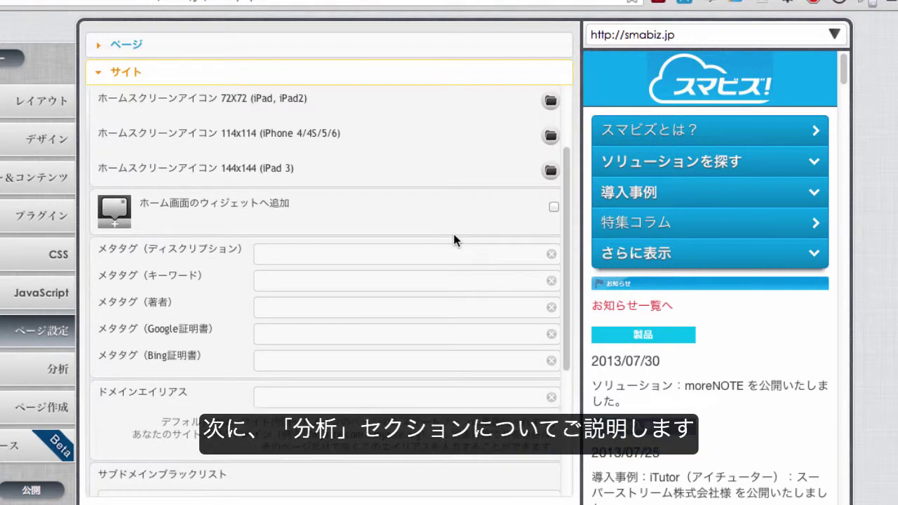
{"action": "scroll", "coordinate": [454, 240], "scroll_direction": "down", "scroll_amount": 1}
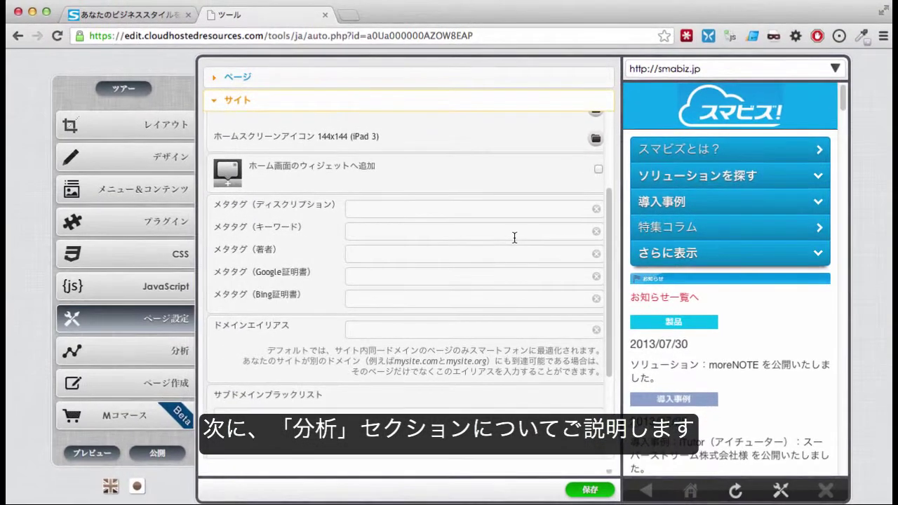
- Review the 分析 settings for Google Analytics and Placed Analytics, including the instructions for entering the ID and application key
{"action": "left_click", "coordinate": [130, 357]}
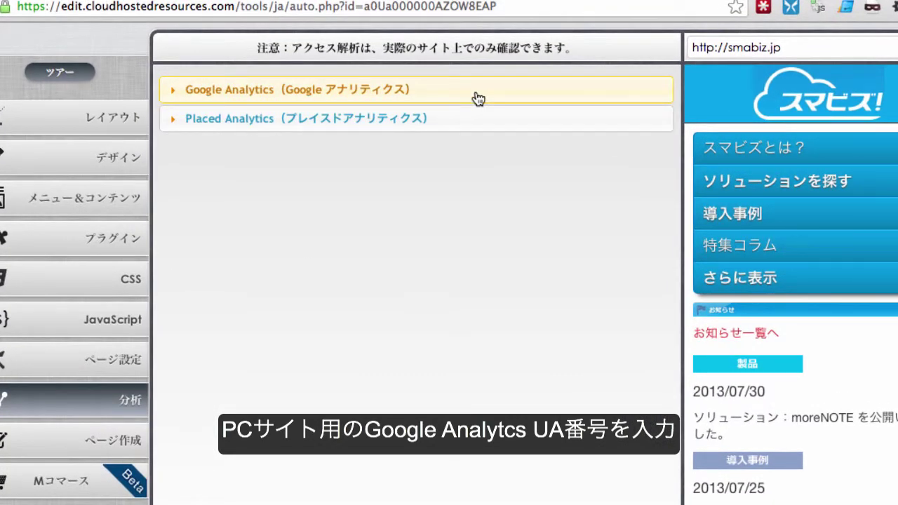
{"action": "left_click", "coordinate": [478, 96]}
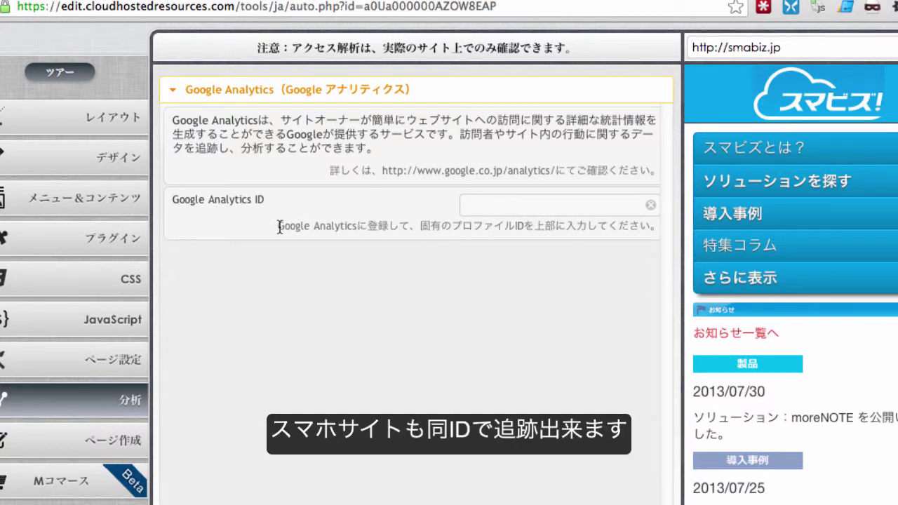
{"action": "left_click_drag", "start_coordinate": [278, 225], "coordinate": [655, 225]}
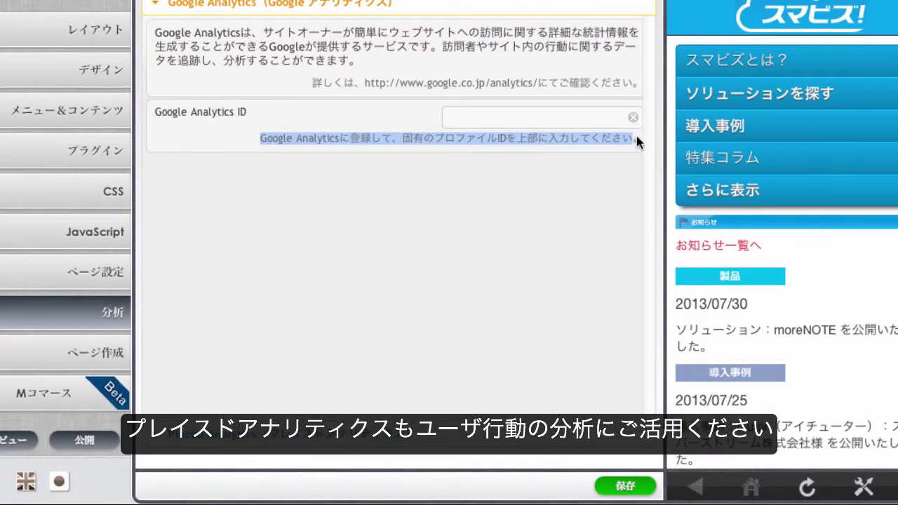
{"action": "left_click", "coordinate": [549, 441]}
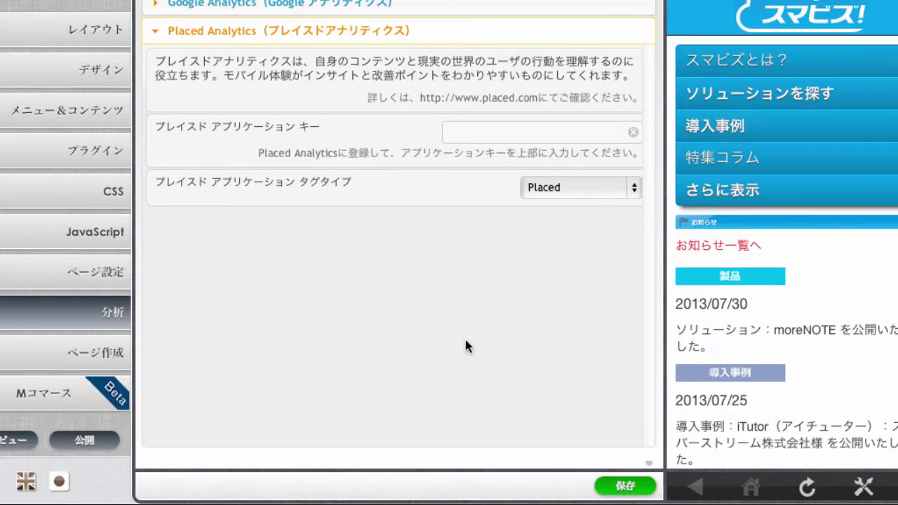
{"action": "left_click_drag", "start_coordinate": [259, 153], "coordinate": [636, 151]}
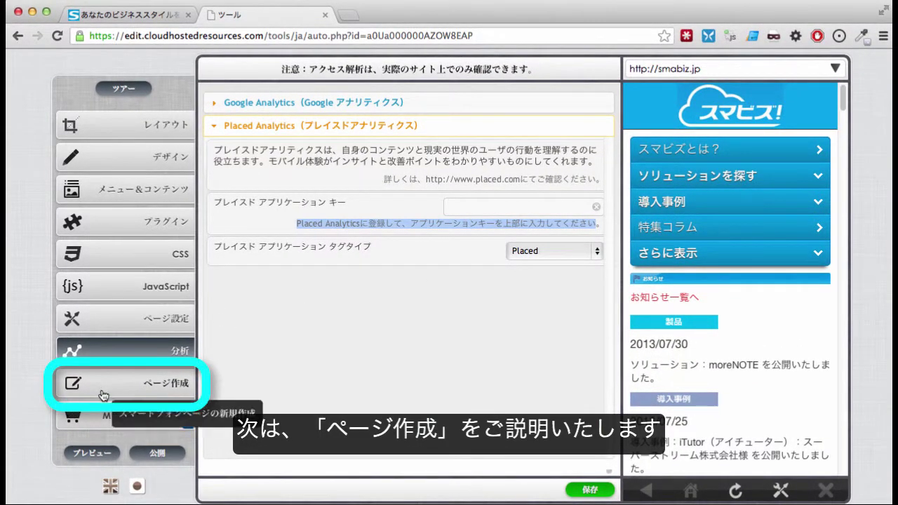
- Examine the ページ作成 settings and menu-link options for a new page, and show the plugins available for adding content
{"action": "left_click", "coordinate": [106, 391]}
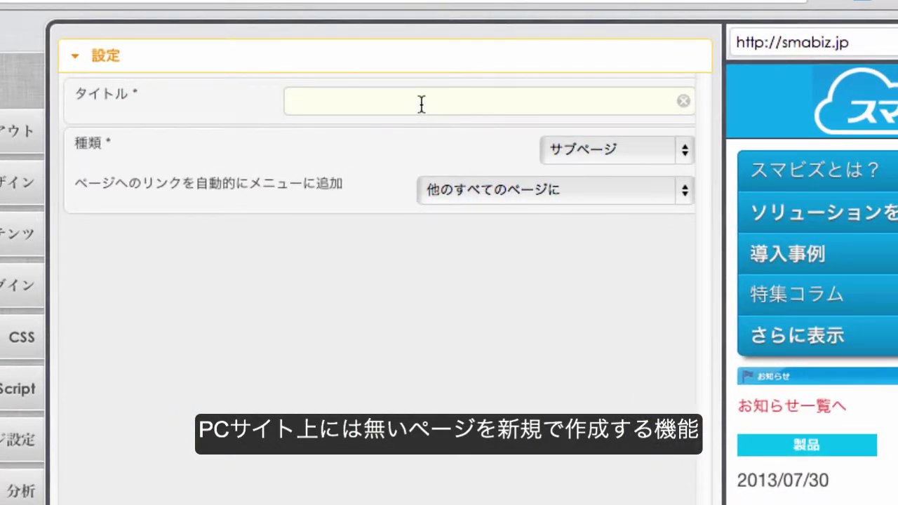
{"action": "left_click", "coordinate": [685, 190]}
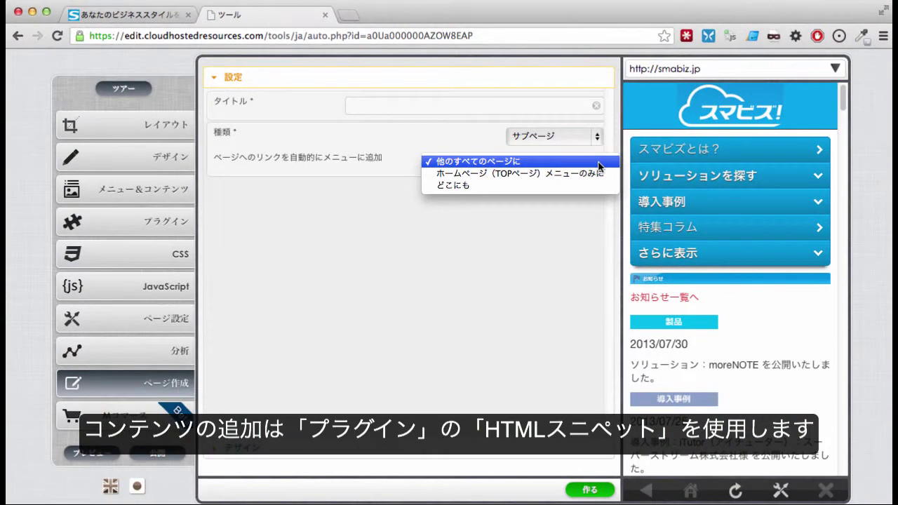
{"action": "left_click", "coordinate": [527, 262]}
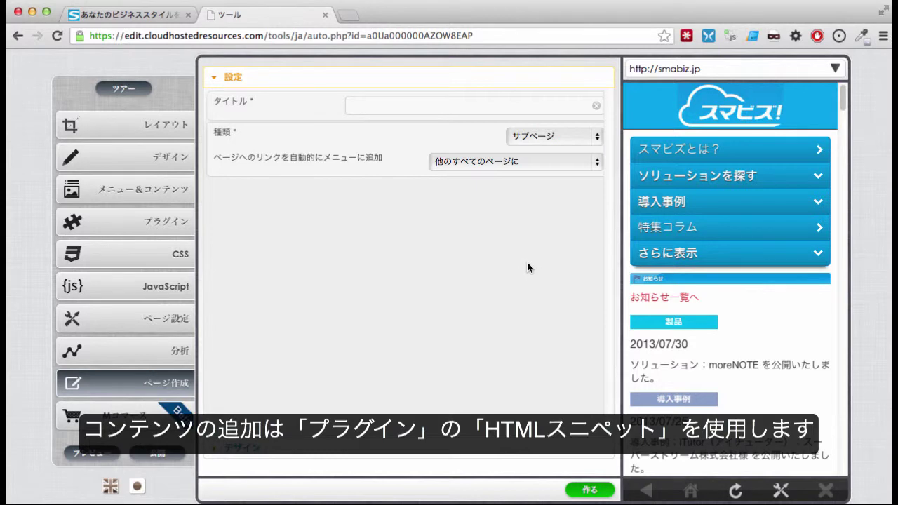
{"action": "left_click", "coordinate": [116, 226]}
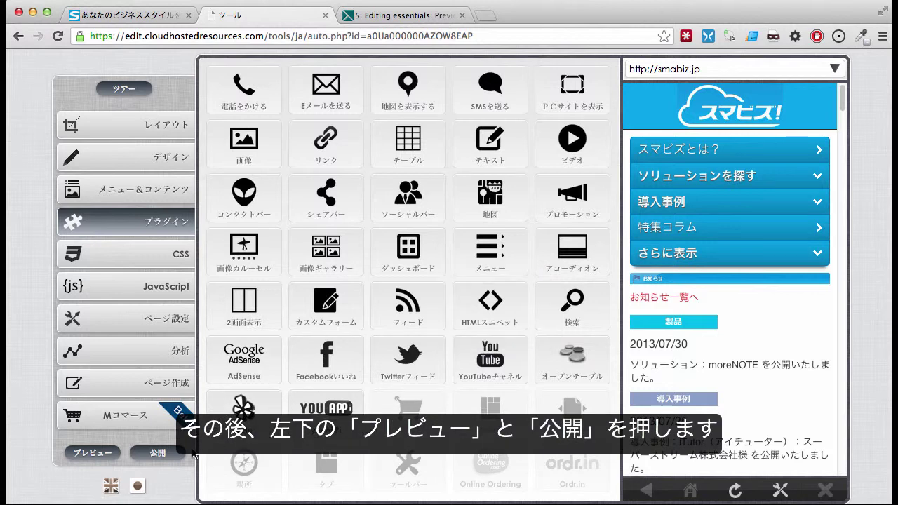
- Preview the mobile site on iPhone portrait and landscape, iPad Mini and Android, and return to editing
{"action": "left_click", "coordinate": [102, 462]}
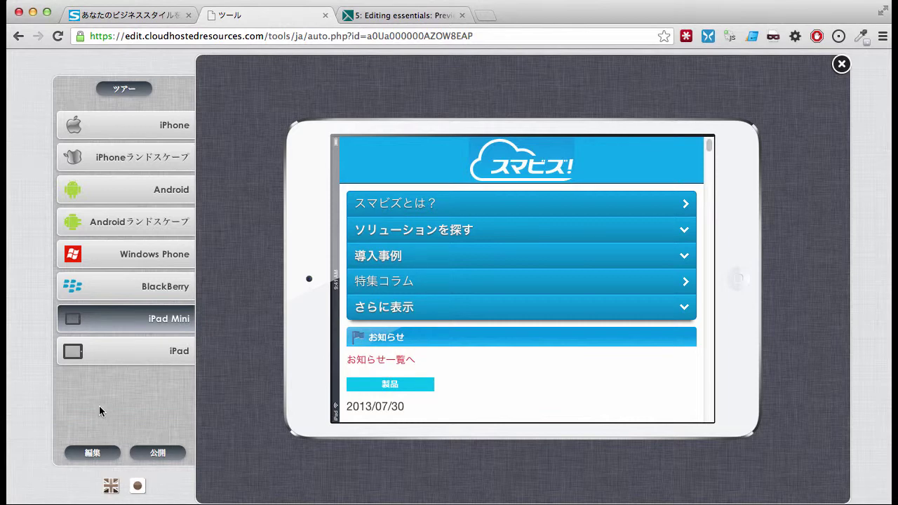
{"action": "left_click", "coordinate": [115, 126]}
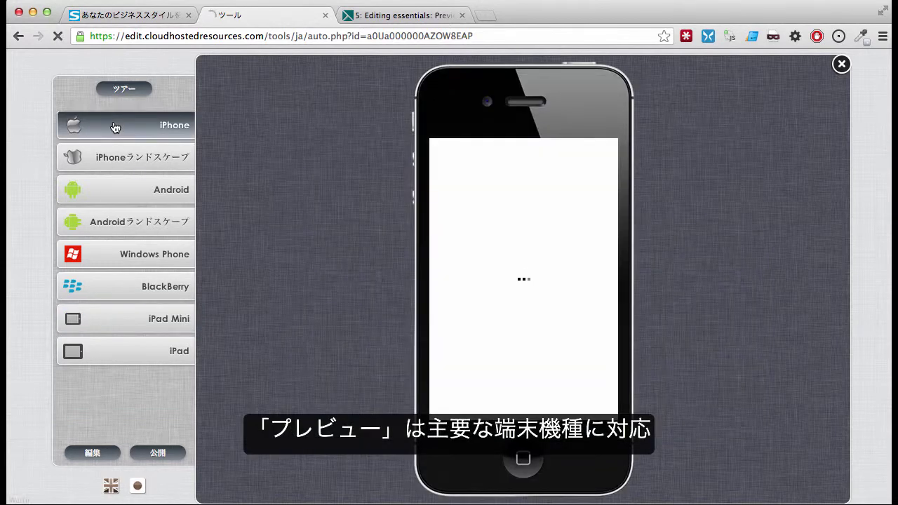
{"action": "left_click", "coordinate": [120, 156]}
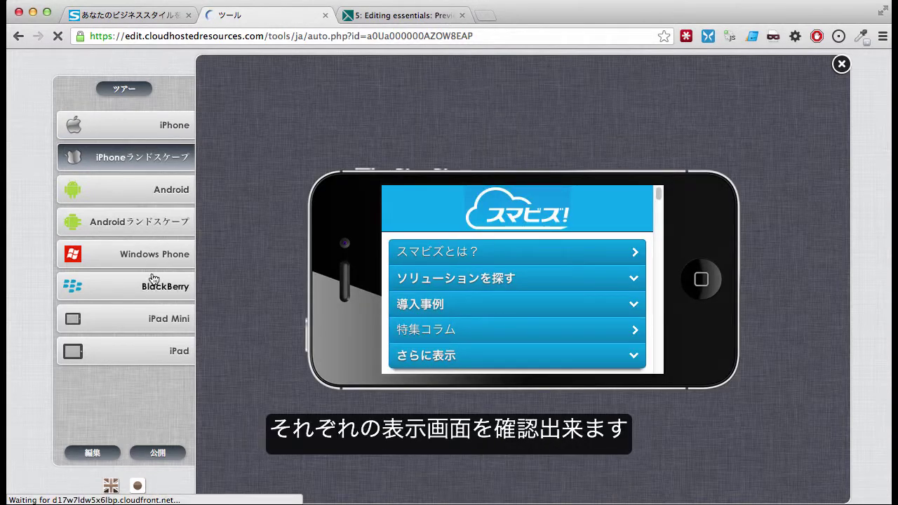
{"action": "left_click", "coordinate": [156, 319]}
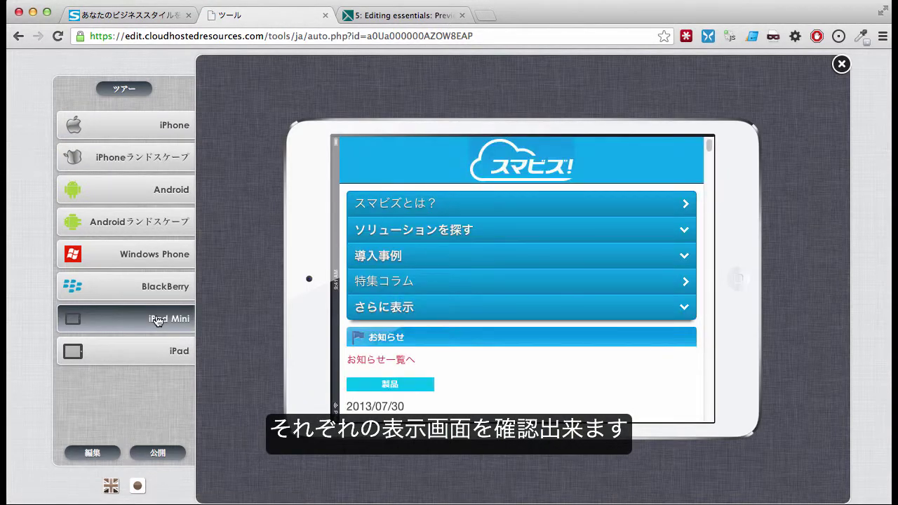
{"action": "left_click", "coordinate": [155, 191]}
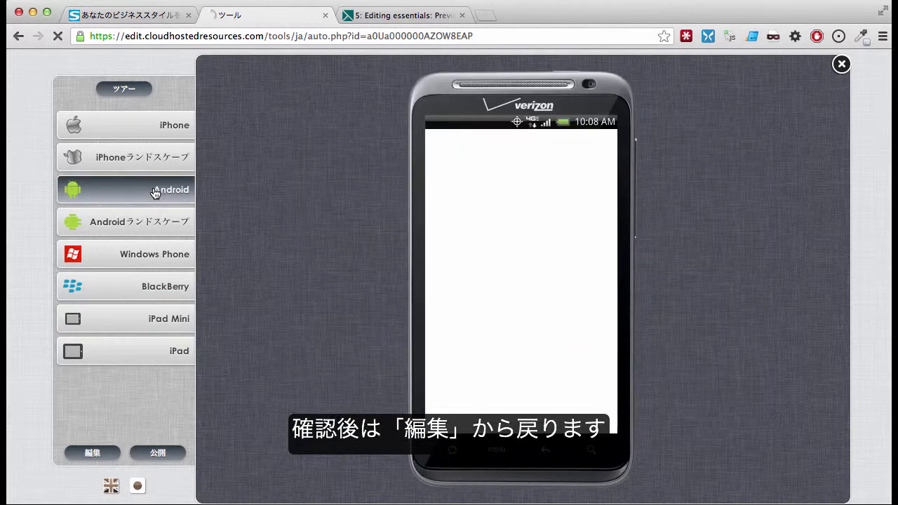
{"action": "left_click", "coordinate": [115, 454]}
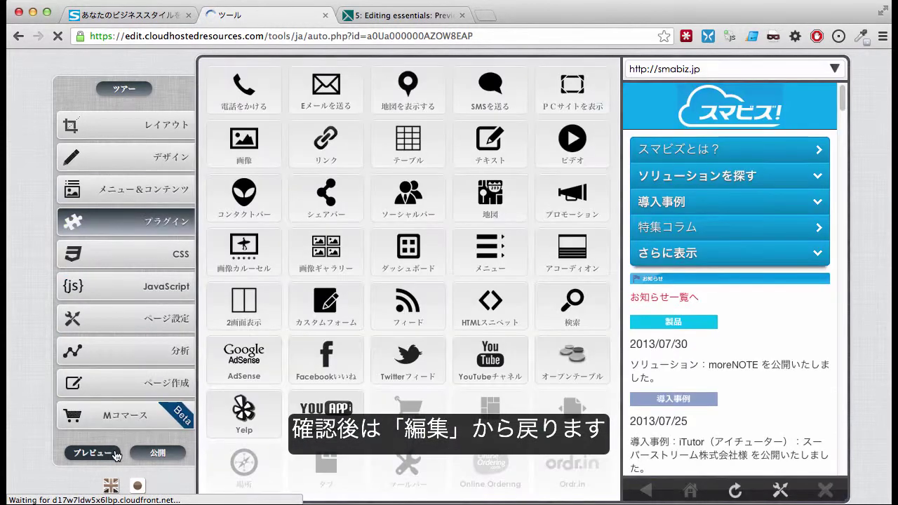